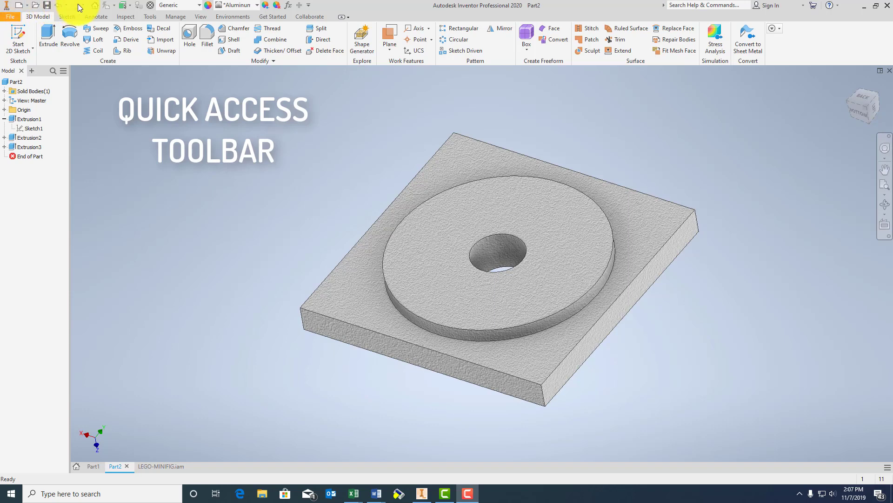
left_click(7, 17)
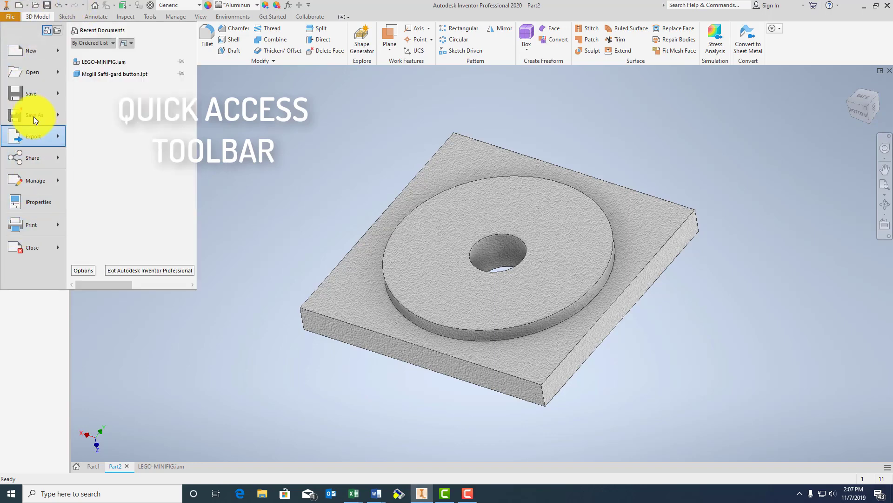
left_click(9, 17)
left_click(8, 18)
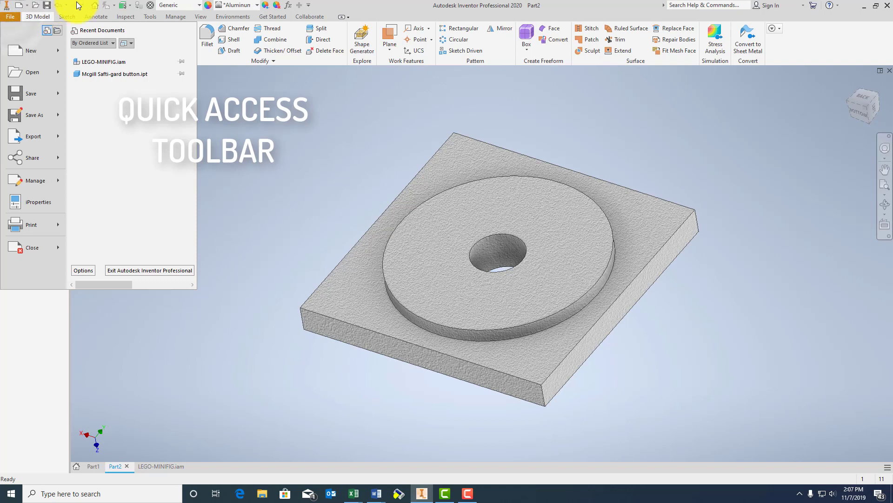
left_click(259, 139)
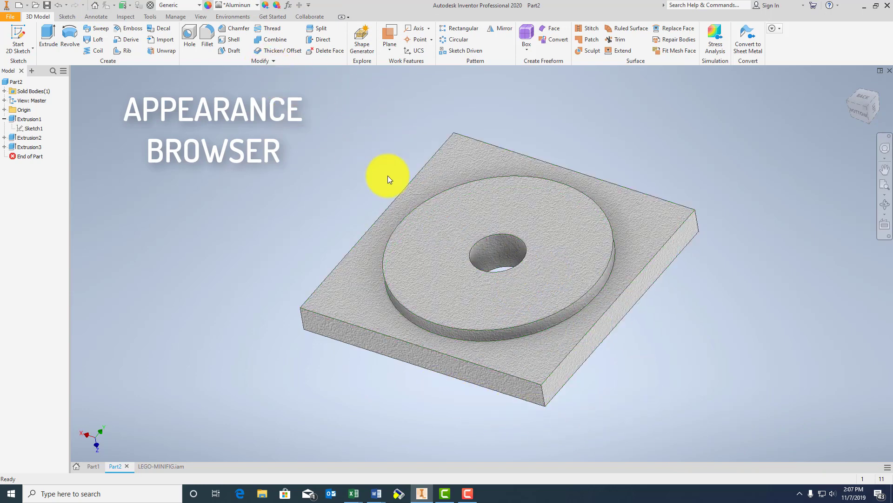
Apply the Black Cast appearance to the whole part.
left_click(12, 83)
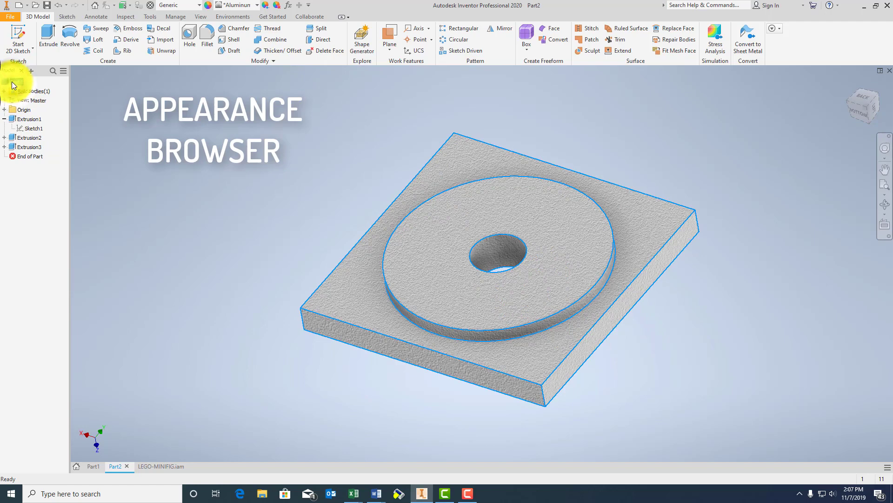
left_click(257, 8)
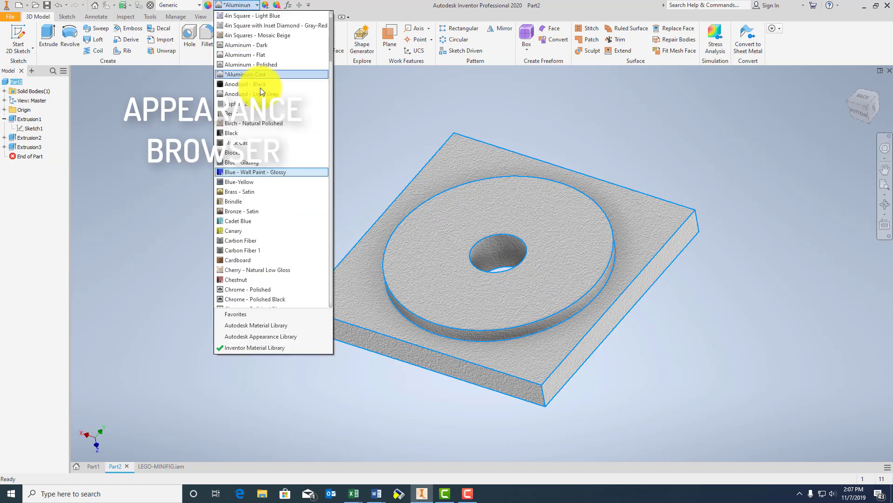
left_click(258, 173)
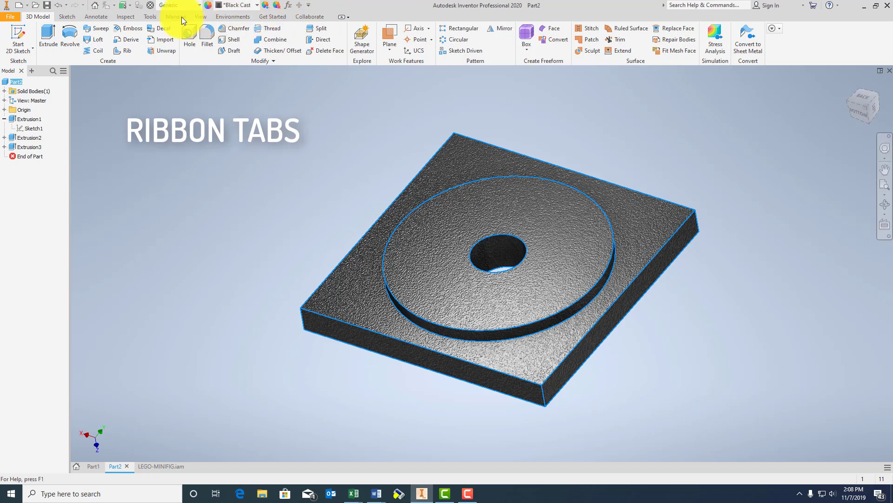
left_click(74, 16)
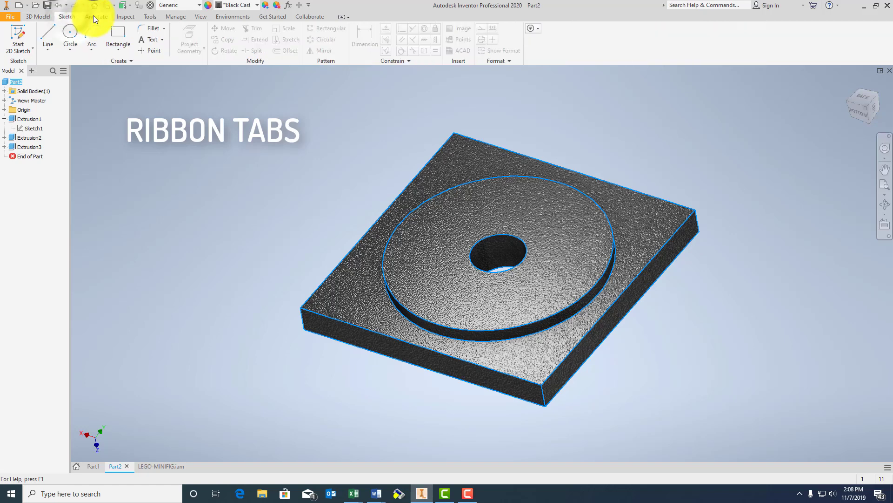
left_click(95, 16)
left_click(124, 16)
left_click(150, 16)
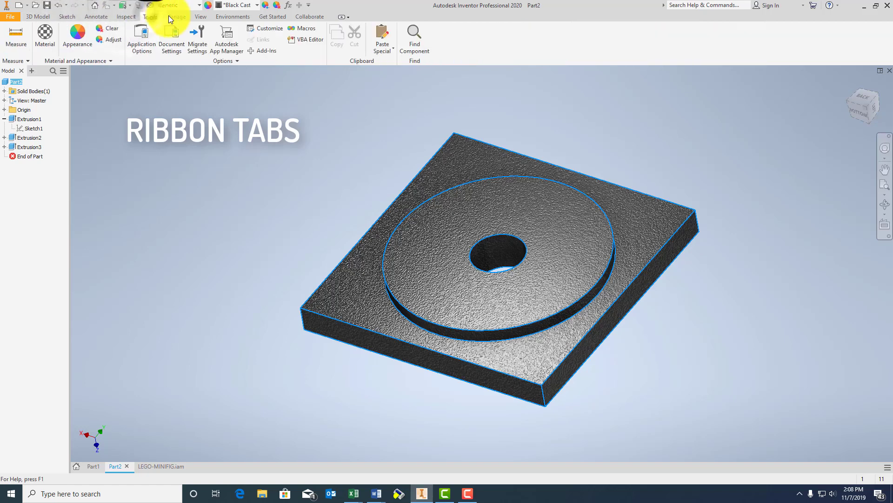
left_click(200, 16)
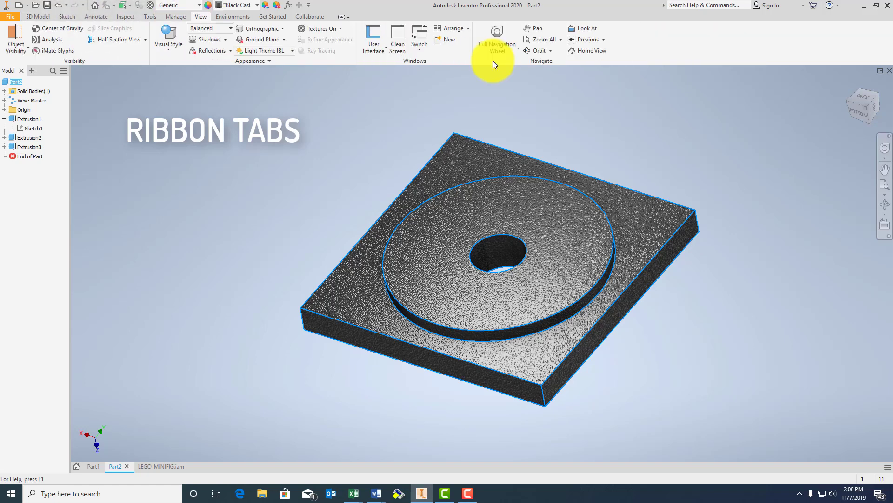
left_click(40, 18)
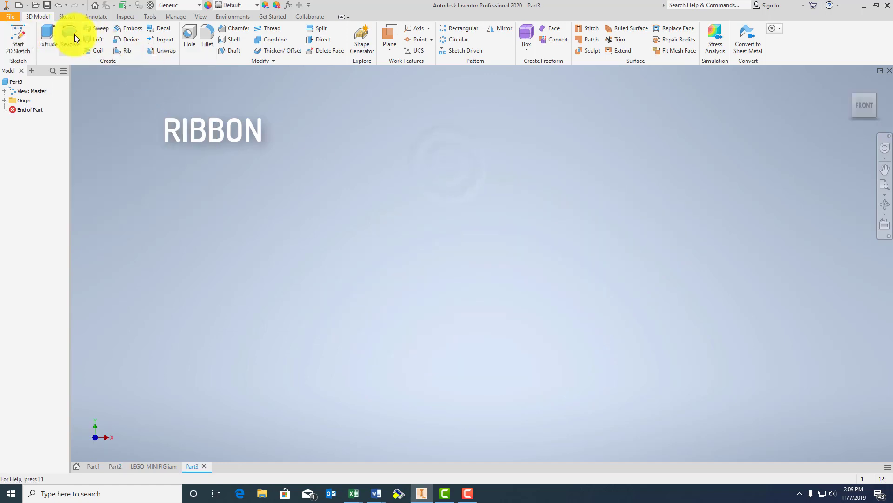
Start a 2D sketch on the front origin plane of Part3 and draw a two-point rectangle with its lower-left corner at the origin.
left_click(18, 29)
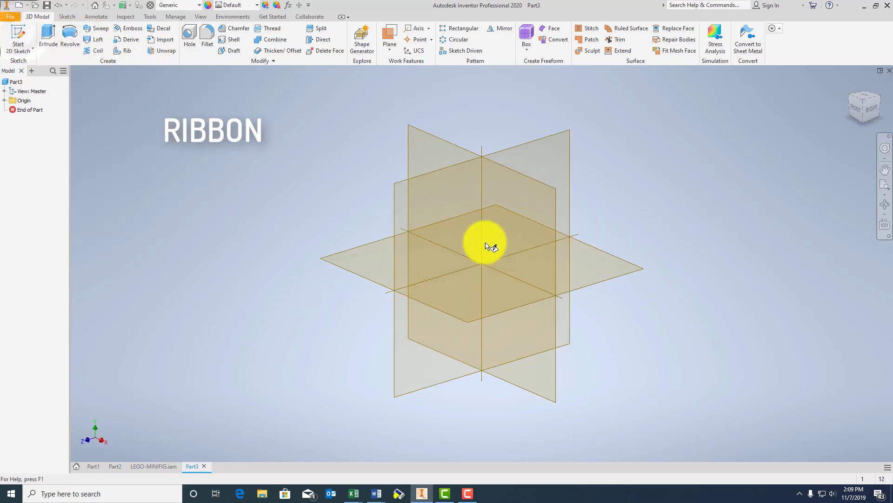
left_click(514, 227)
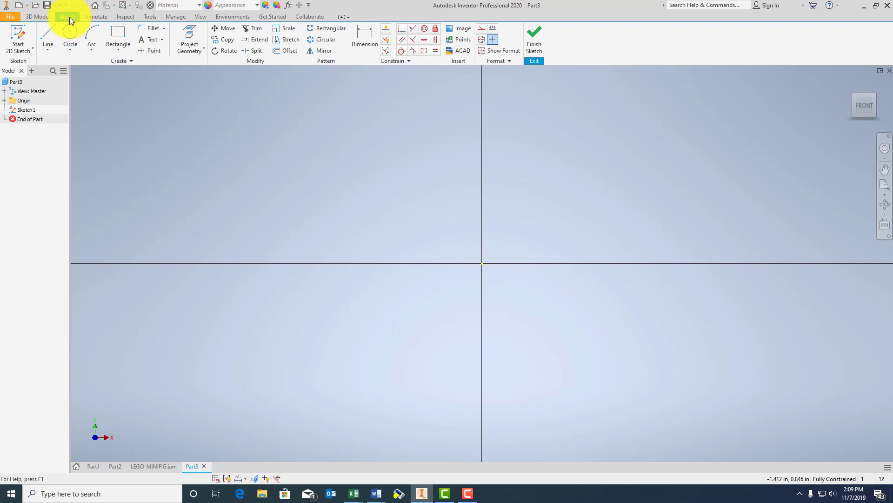
left_click(70, 32)
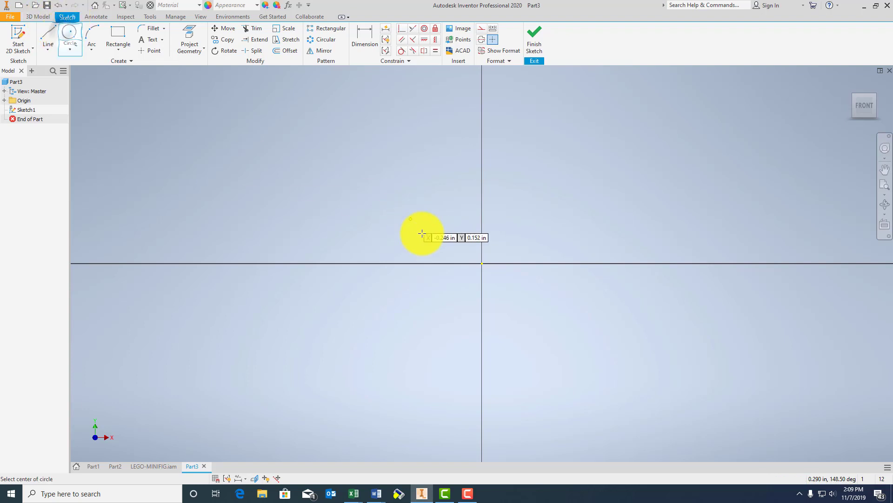
left_click(118, 36)
left_click(481, 263)
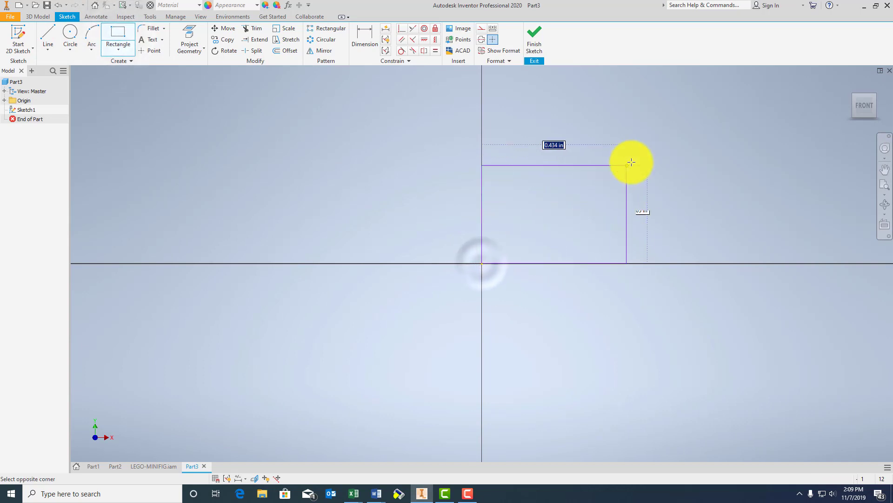
left_click(635, 150)
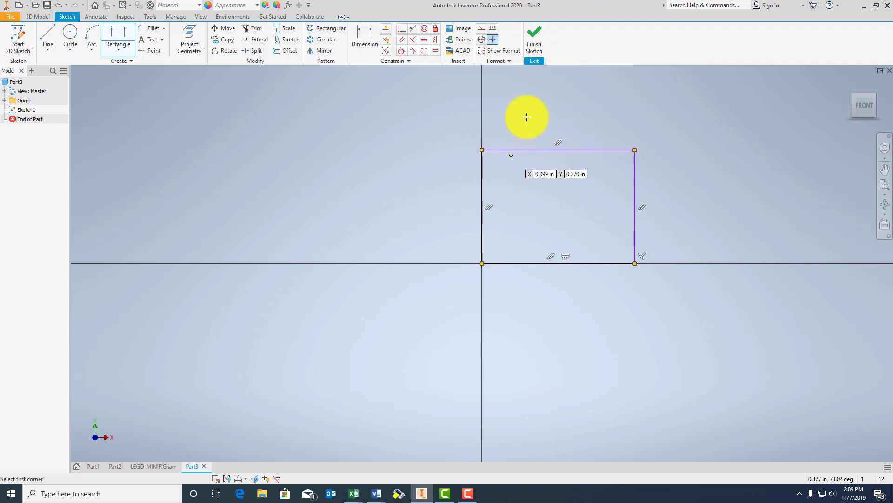
Finish the sketch and extrude the rectangular profile 1.000 in.
left_click(536, 41)
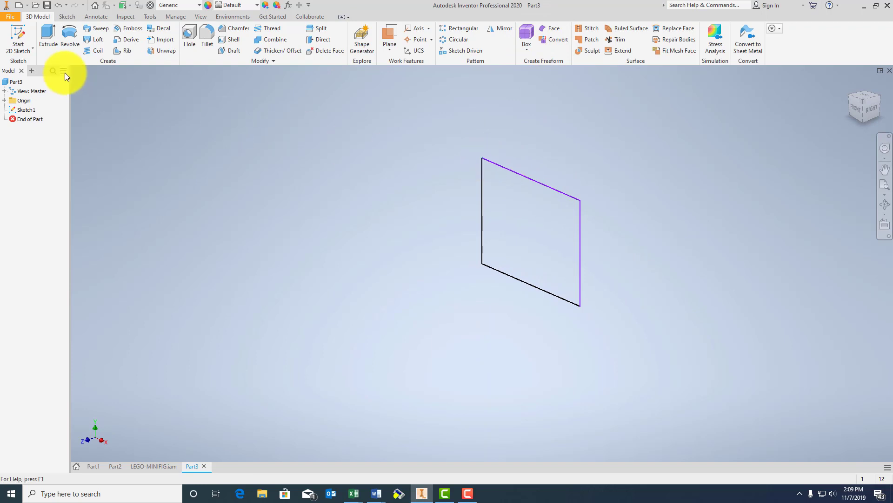
left_click(51, 26)
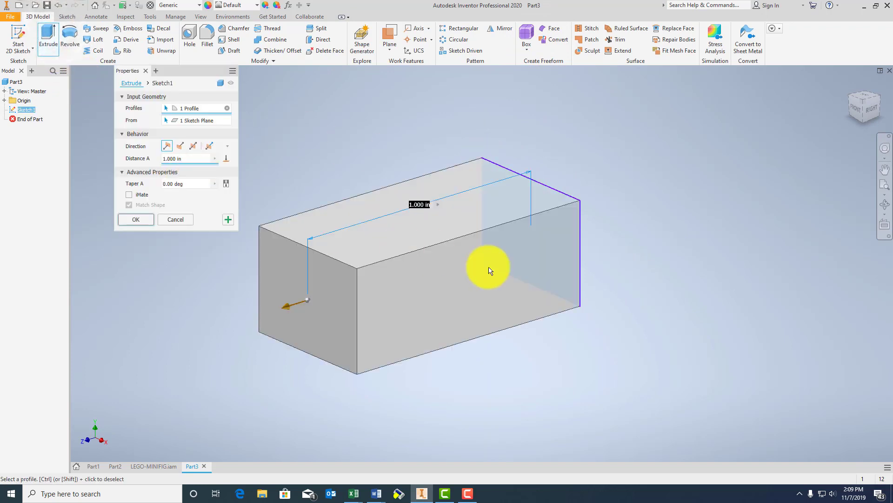
left_click(133, 220)
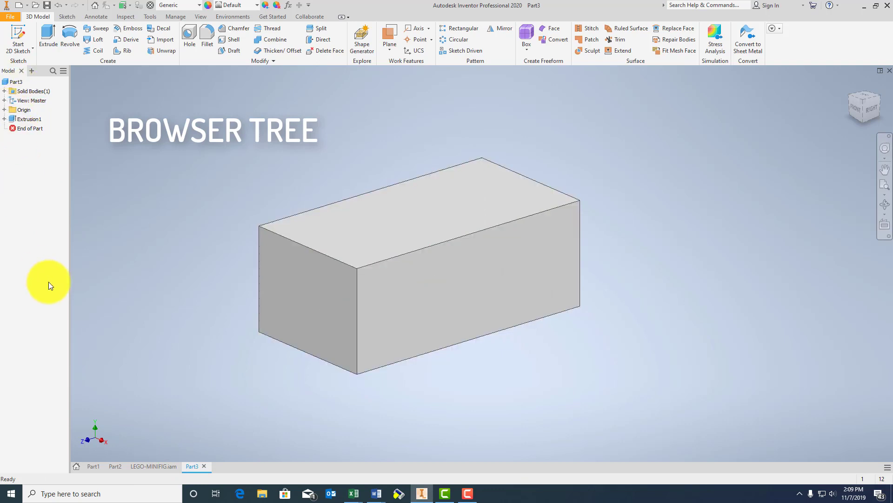
In Part2, edit Sketch2 of Extrusion2 and dimension the circle's center 2.5 in from the plate's right edge.
left_click(115, 465)
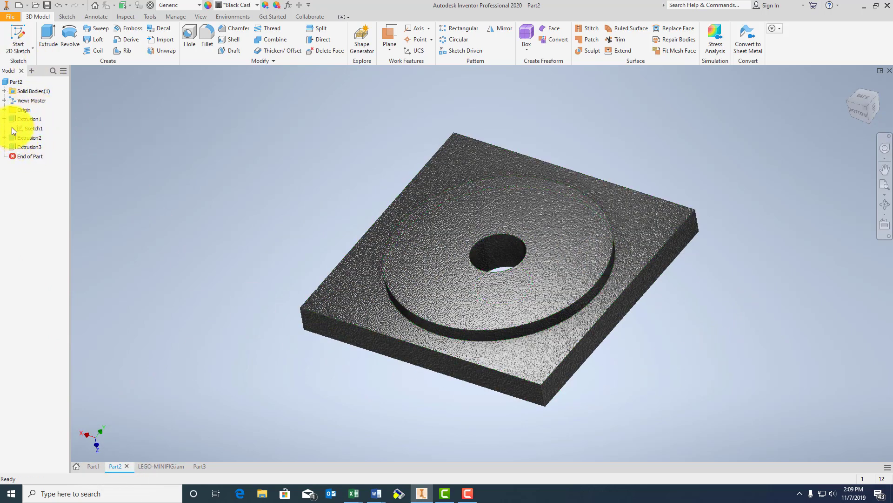
left_click(4, 138)
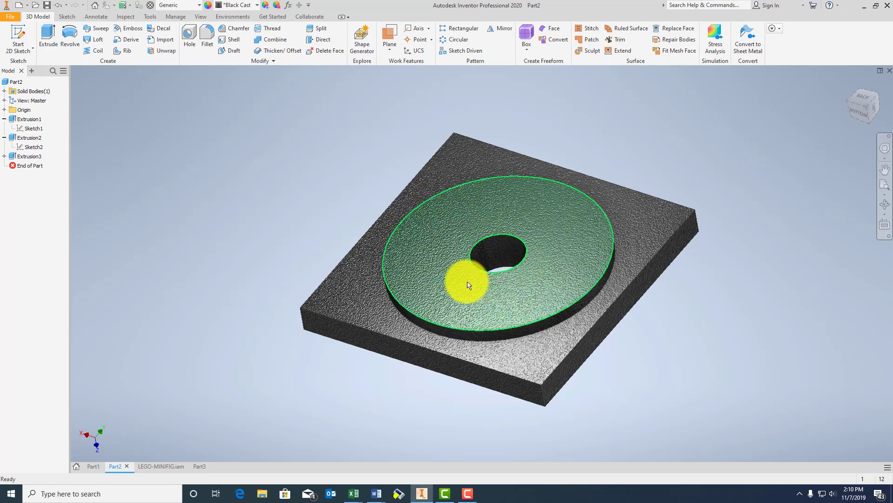
double_click(29, 147)
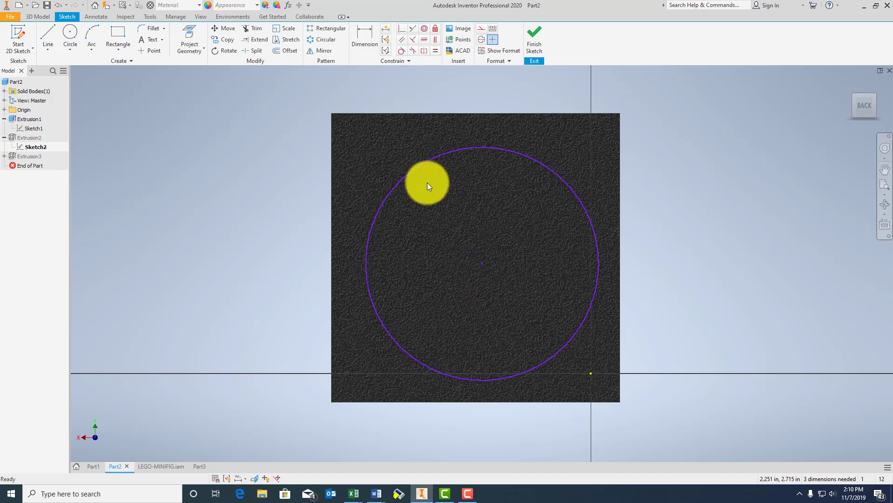
left_click(365, 40)
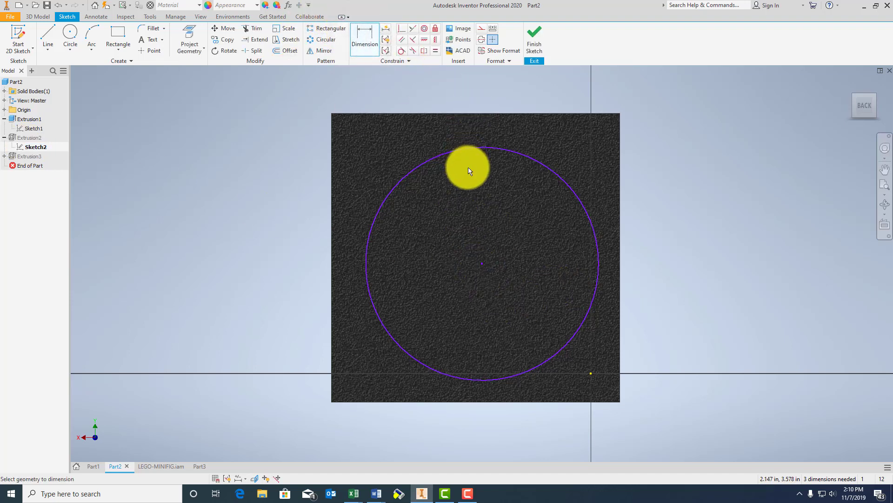
left_click(483, 263)
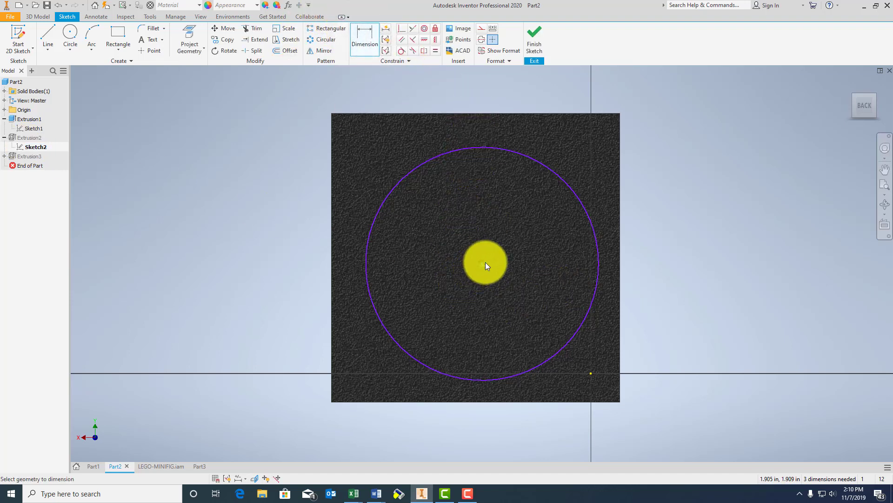
left_click(620, 264)
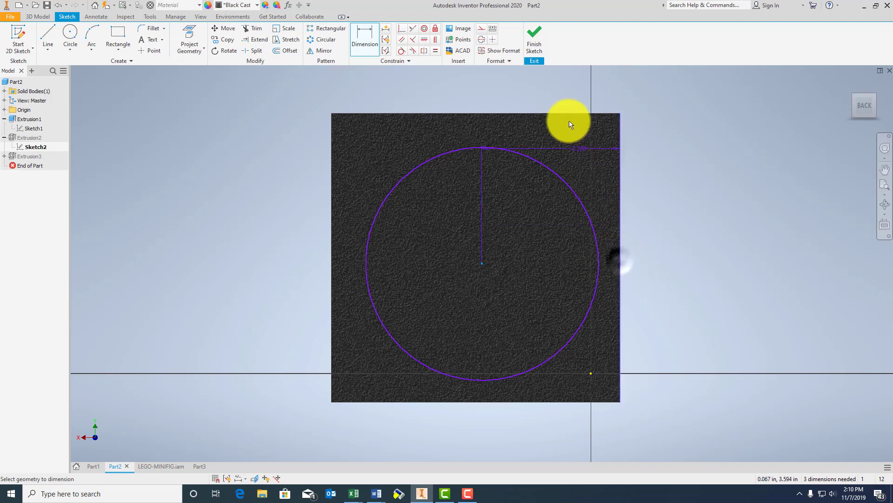
left_click(566, 91)
type("2.5")
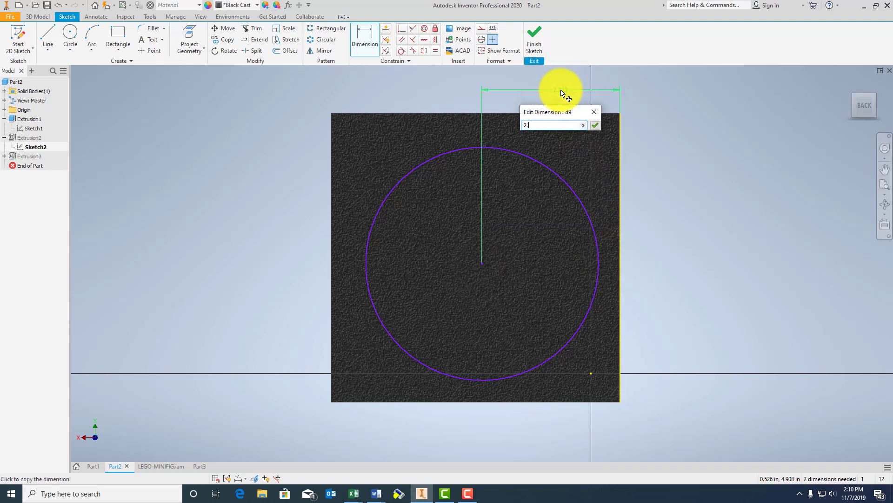
key("Return")
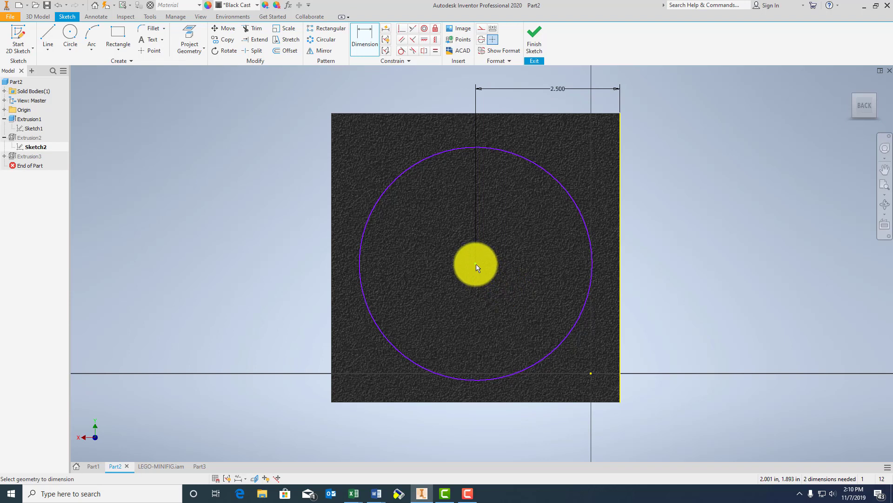
Dimension the circle's center 2.5 in from the plate's top edge and finish the sketch.
left_click(475, 263)
left_click(413, 114)
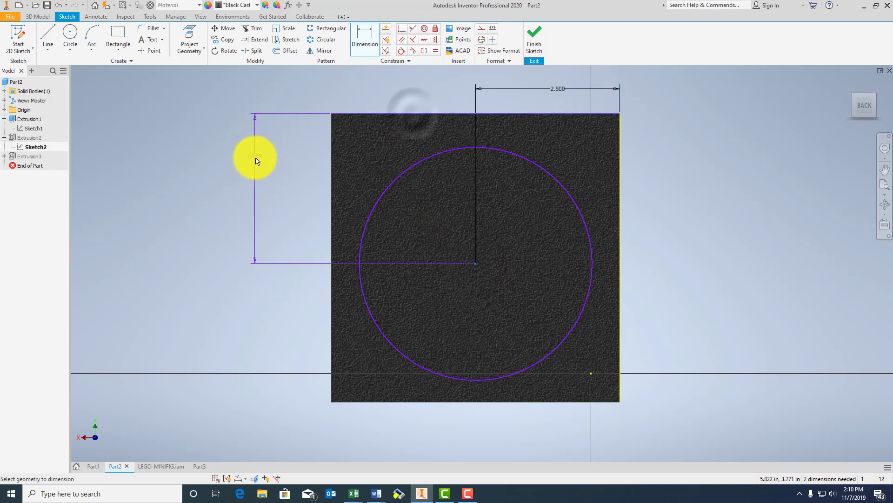
left_click(255, 156)
type("2.5")
key("Return")
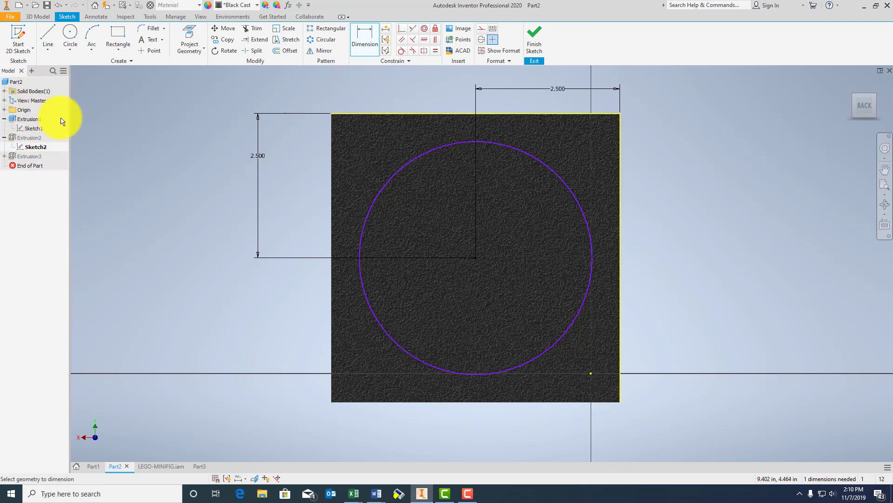
left_click(534, 40)
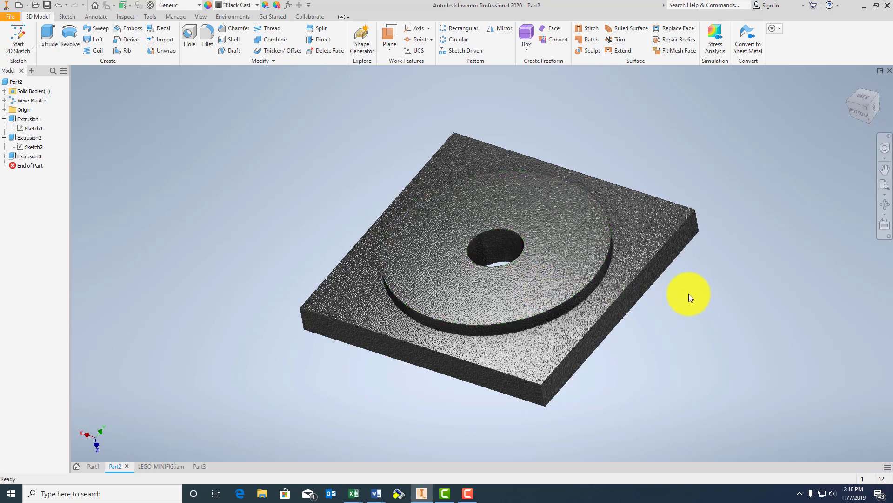
Examine the plate from several isometric directions and its home view, including its raised disc and center hole.
mouse_move(871, 104)
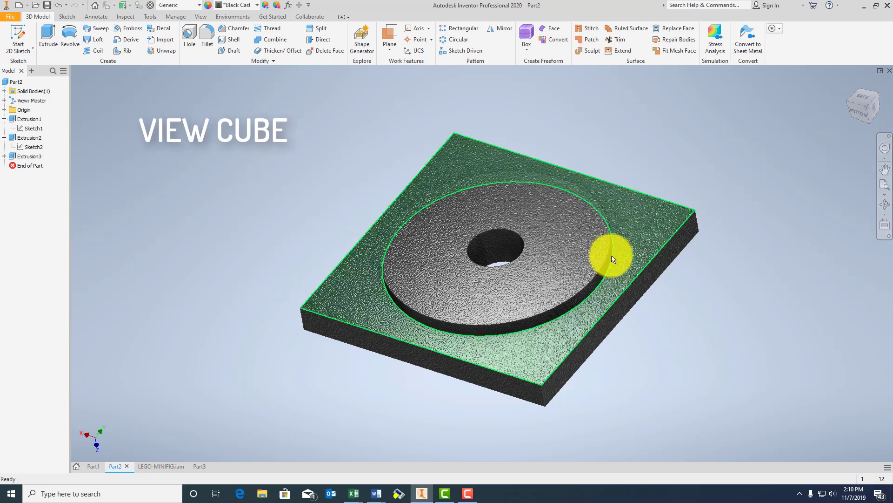
left_click(868, 104)
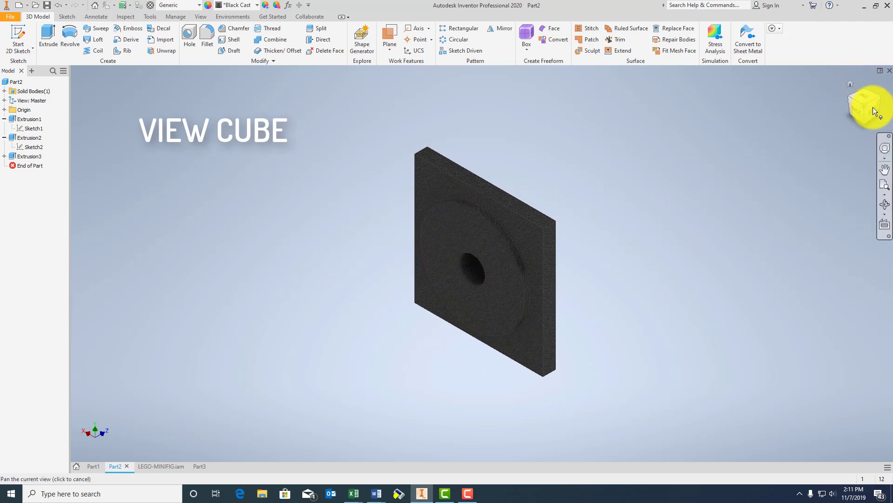
left_click(866, 121)
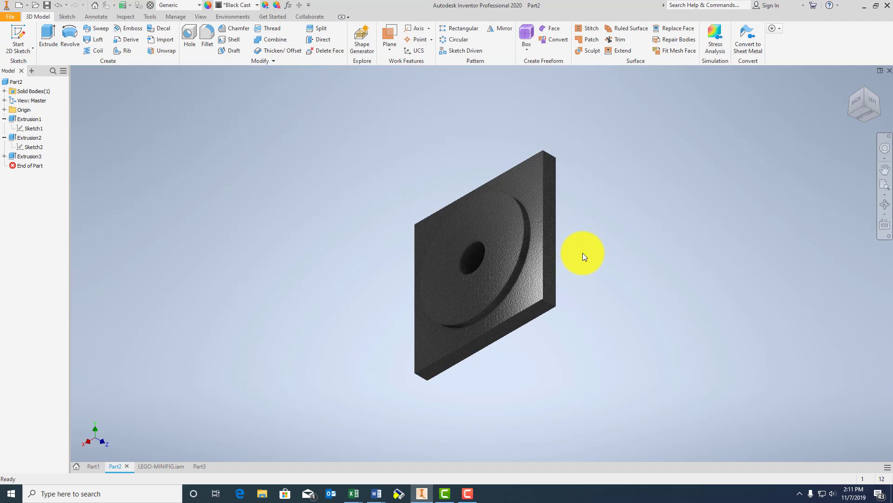
left_click(850, 83)
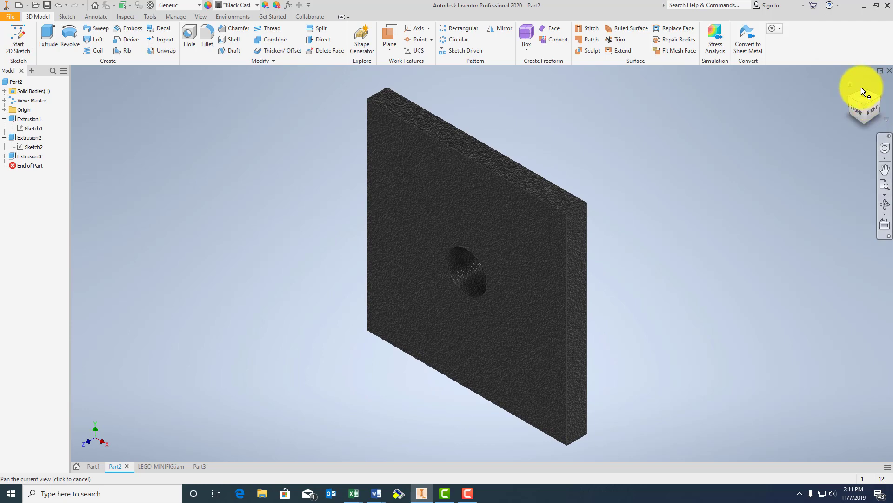
left_click(865, 88)
left_click(864, 88)
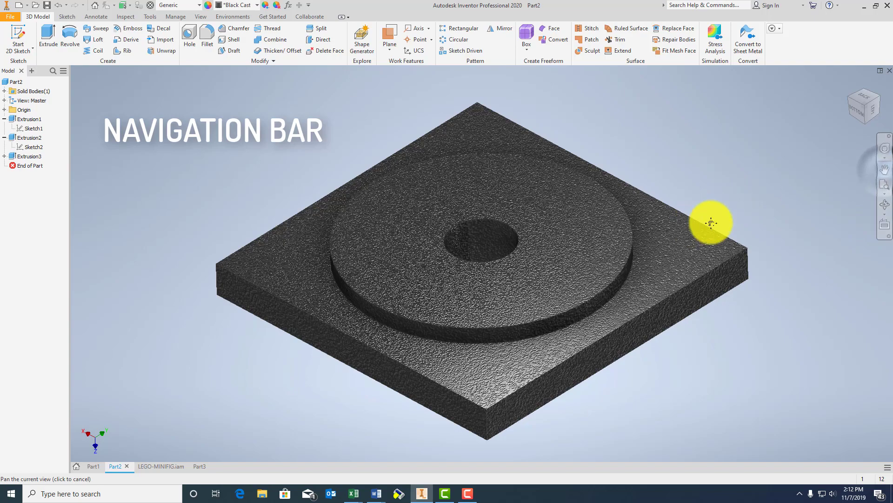
left_click_drag(734, 207, 489, 211)
left_click_drag(660, 227, 735, 213)
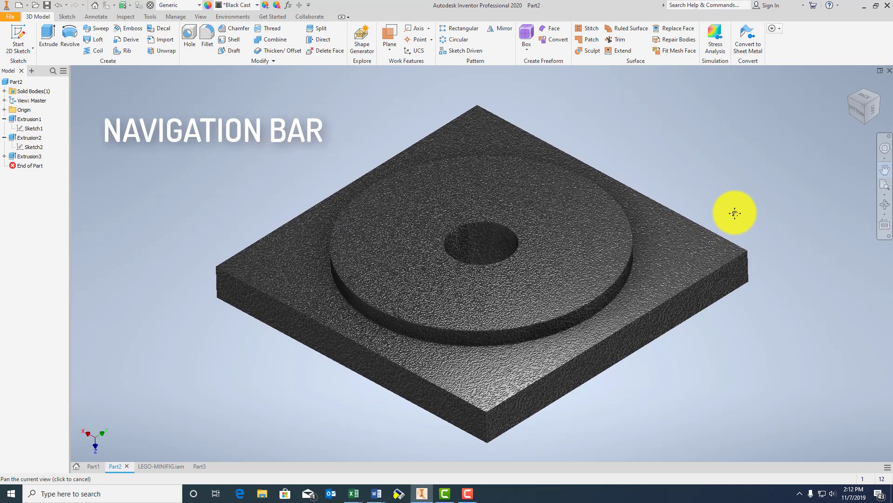
Pan the plate, fit it in view with Zoom All, and magnify its center hole with Zoom Window.
left_click_drag(735, 213, 850, 217)
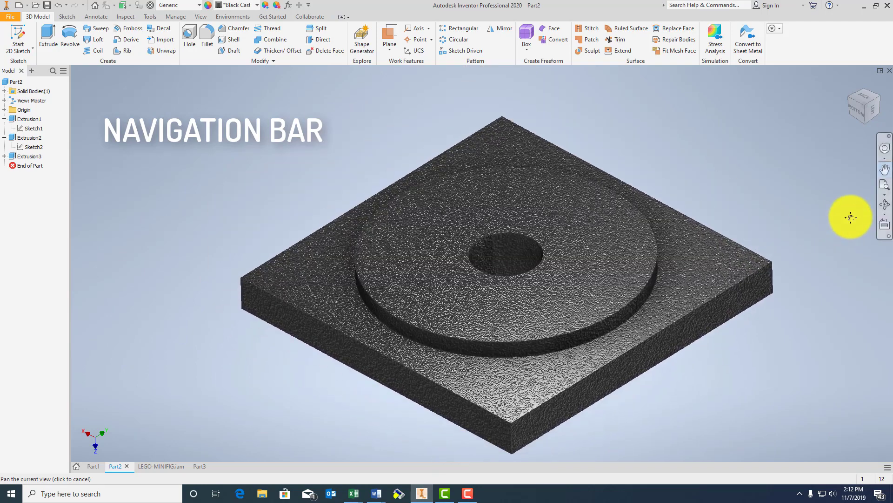
left_click(883, 186)
left_click(886, 197)
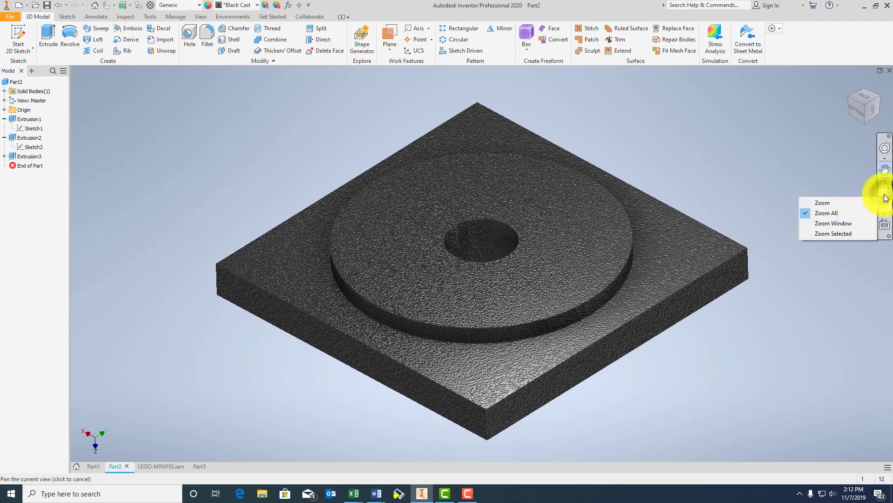
left_click(830, 223)
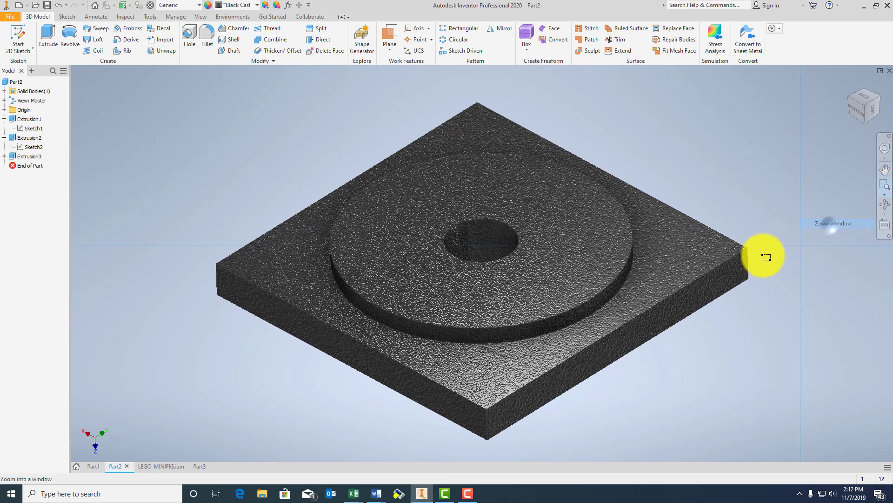
left_click_drag(440, 219, 409, 200)
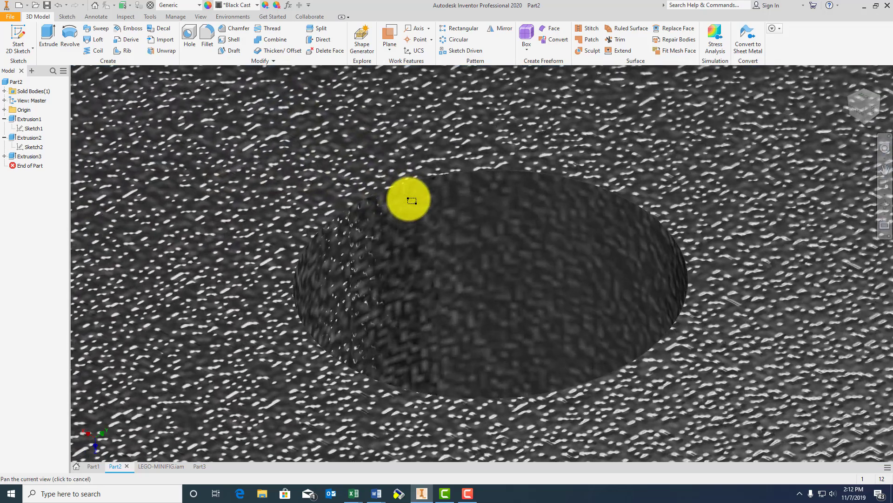
left_click_drag(415, 196, 443, 199)
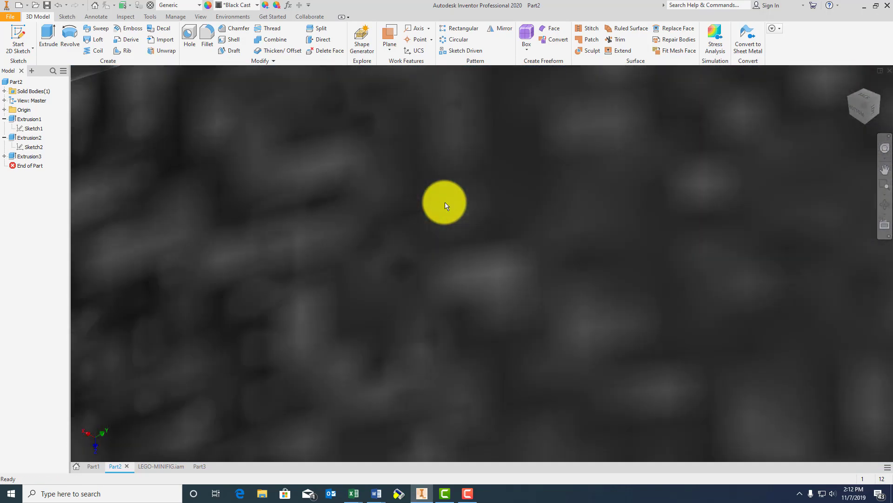
Zoom out from the center hole, reposition the plate in view and inspect it at several magnifications.
scroll(833, 180, "down", 10)
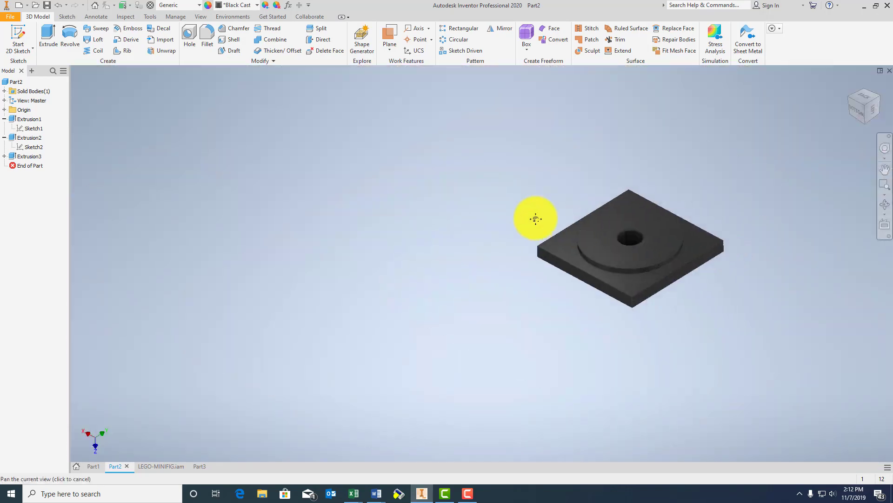
left_click_drag(535, 219, 488, 213)
scroll(489, 214, "up", 5)
scroll(487, 212, "down", 4)
scroll(491, 218, "up", 4)
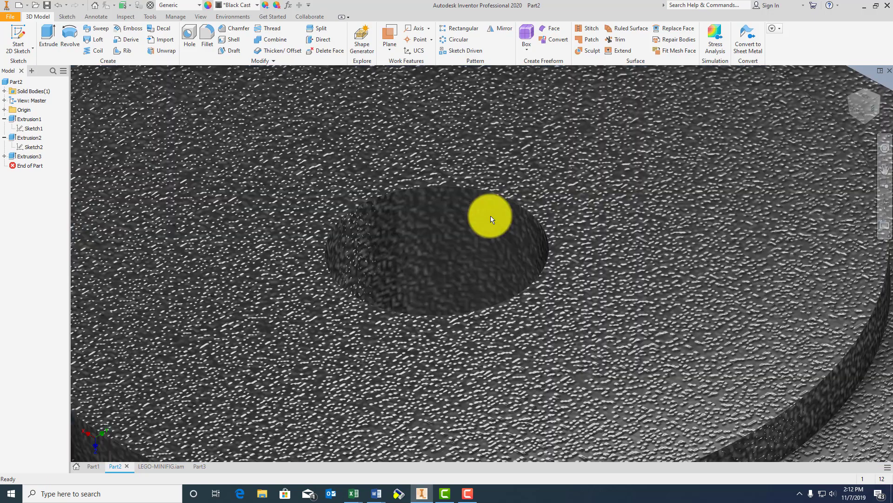
scroll(491, 218, "down", 10)
left_click(884, 169)
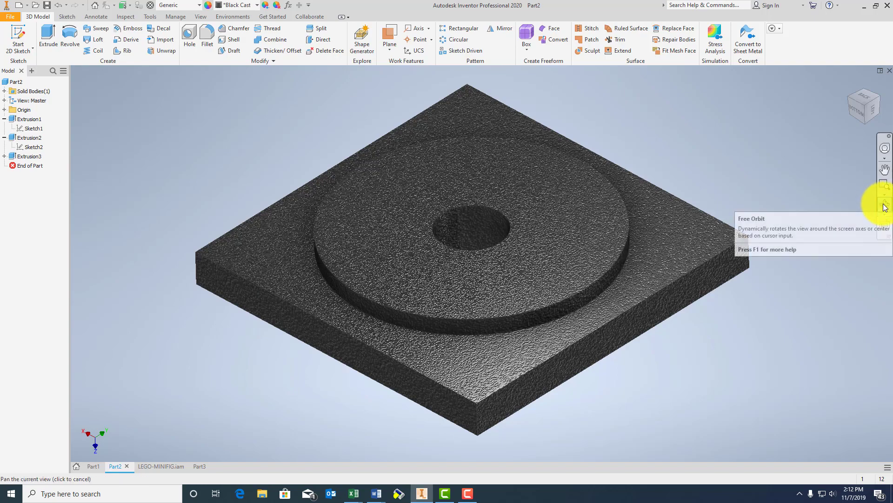
Rotate the plate with Free Orbit, rolling it slightly and turning it to examine the disc and center hole from another angle.
left_click(885, 206)
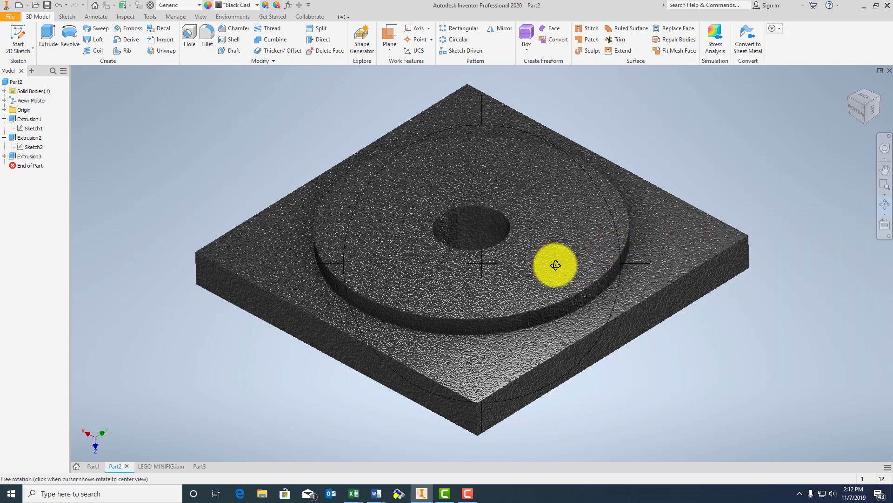
scroll(556, 265, "down", 2)
scroll(561, 262, "up", 10)
scroll(557, 266, "down", 3)
middle_click_drag(559, 260, 515, 260)
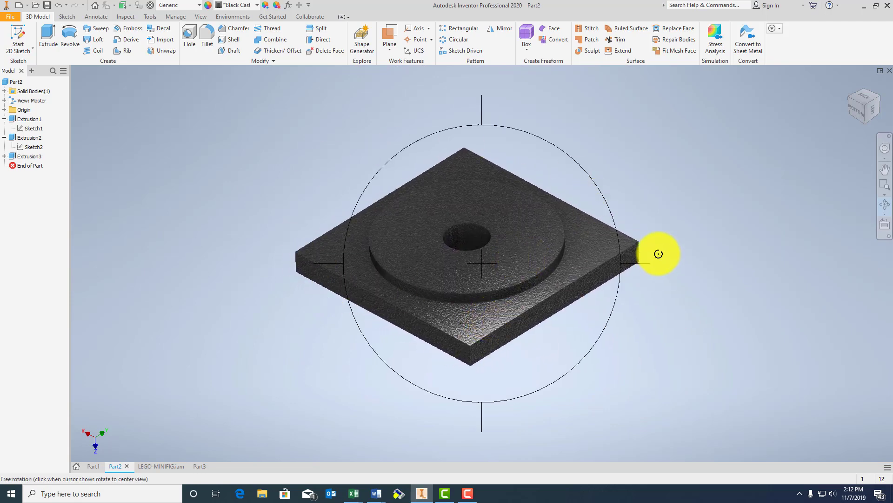
mouse_move(635, 229)
left_mouse_down()
mouse_move(630, 335)
mouse_move(590, 391)
mouse_move(624, 319)
mouse_move(644, 226)
mouse_move(648, 236)
mouse_move(634, 245)
left_mouse_up()
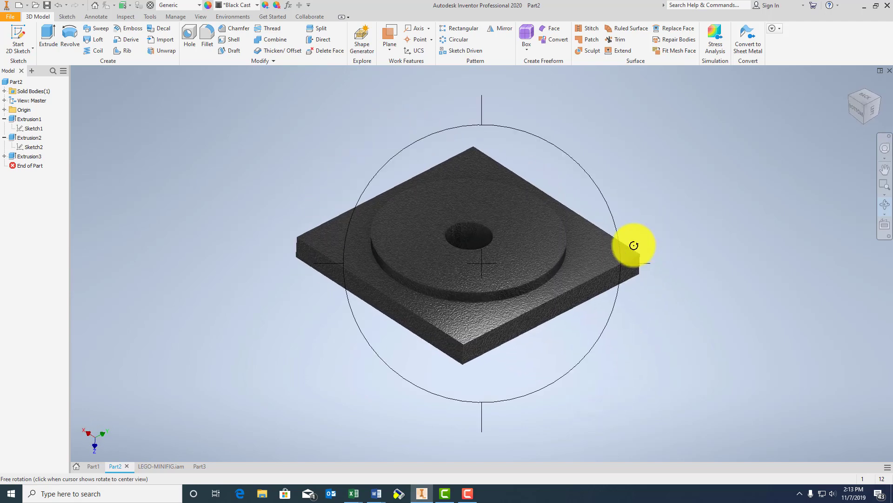
mouse_move(574, 258)
left_mouse_down()
mouse_move(404, 256)
mouse_move(550, 262)
mouse_move(499, 263)
mouse_move(518, 263)
left_mouse_up()
key("Escape")
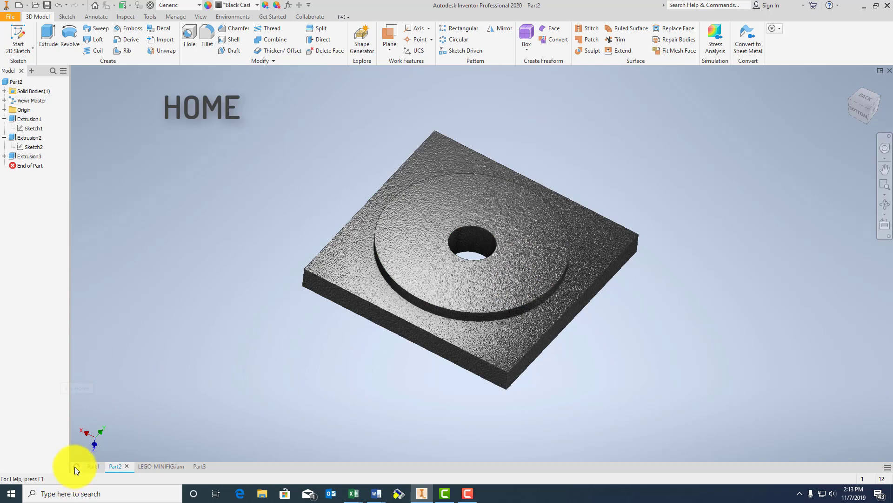
Open the My Home page and view the measurement unit and drawing standard options for the default templates without changing them.
mouse_move(75, 467)
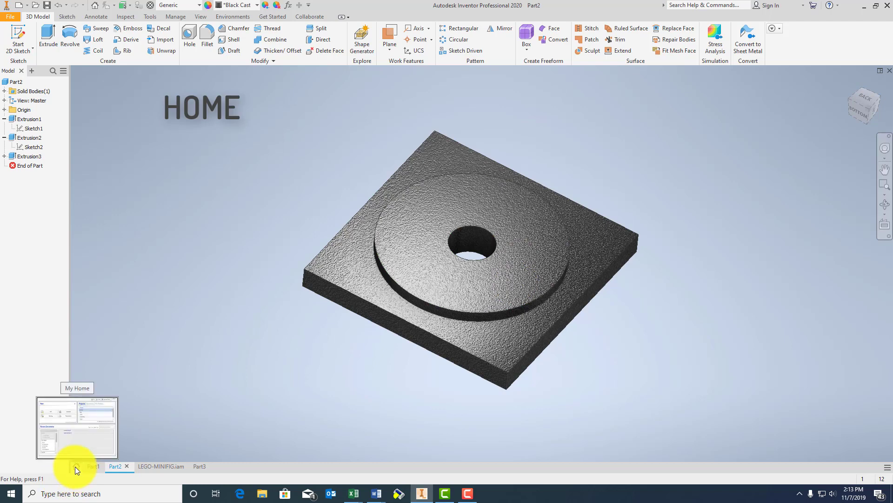
left_click(75, 466)
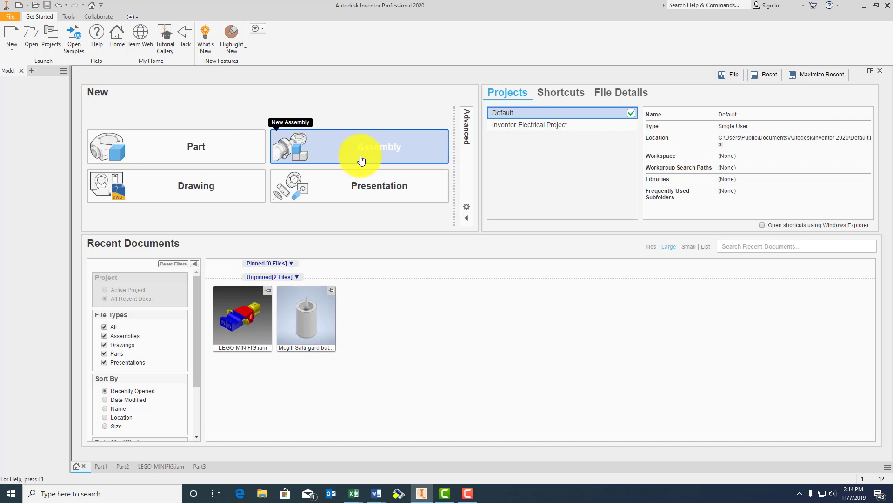
left_click(467, 208)
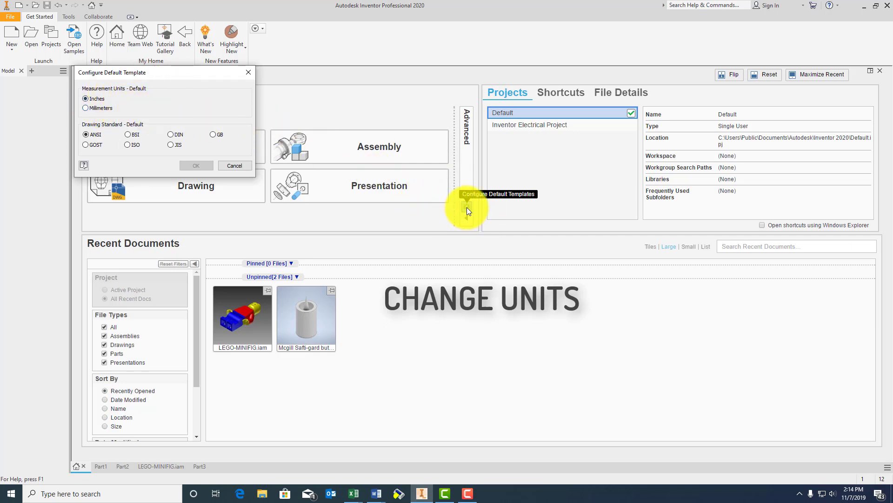
left_click(237, 166)
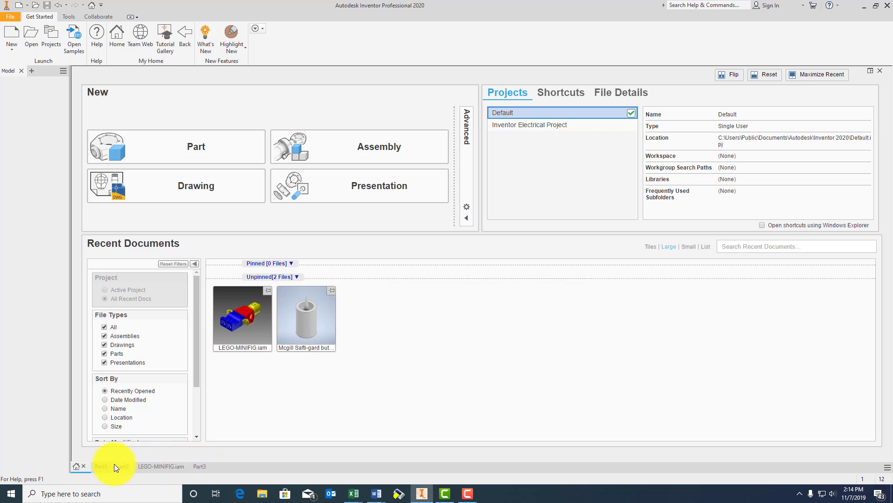
View the open documents Part1, Part2, LEGO-MINIFIG.iam and Part3 in turn, and return to LEGO-MINIFIG.iam.
left_click(99, 469)
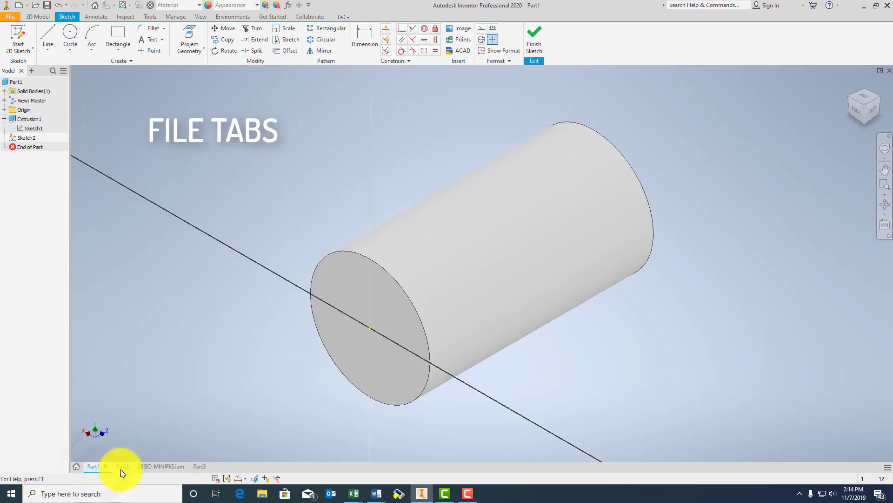
left_click(124, 468)
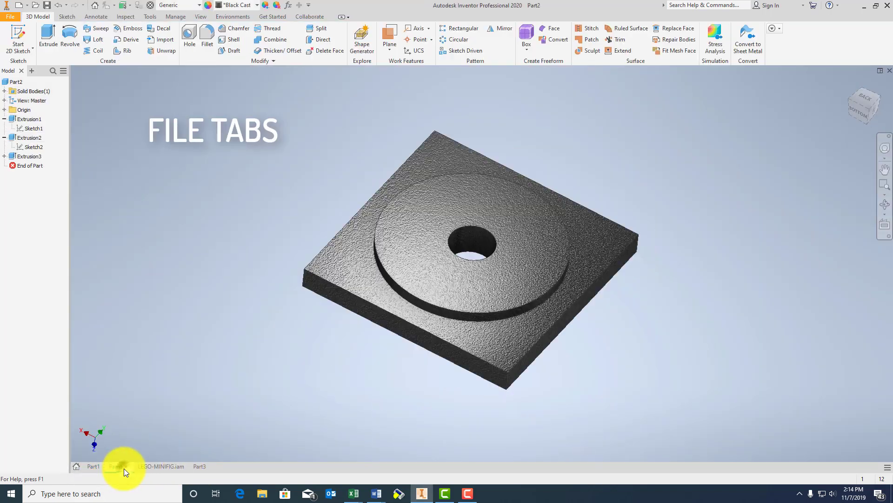
left_click(158, 467)
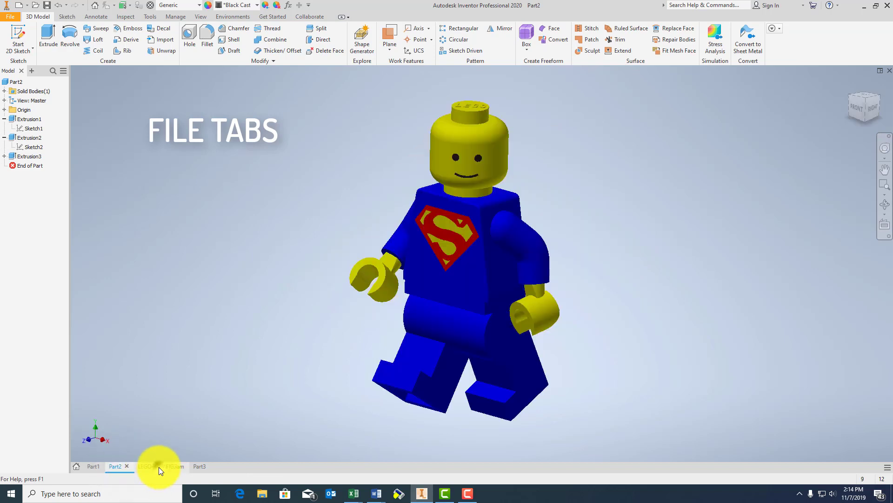
left_click(201, 466)
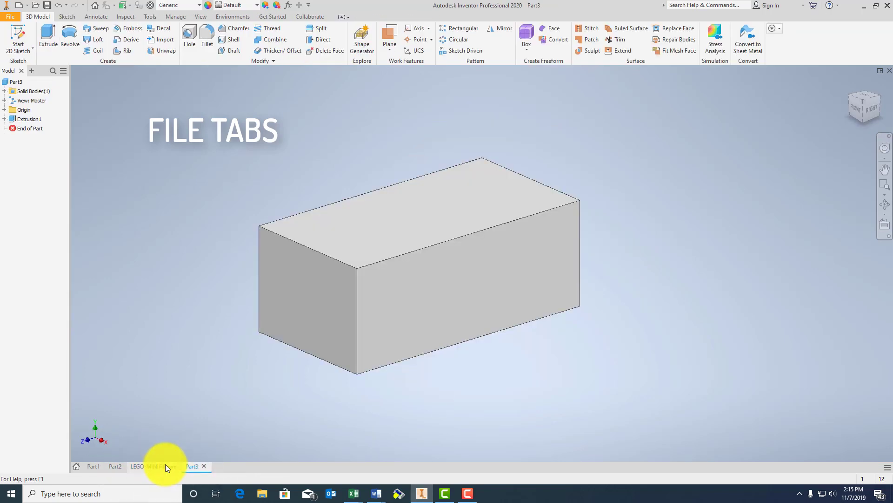
left_click(166, 465)
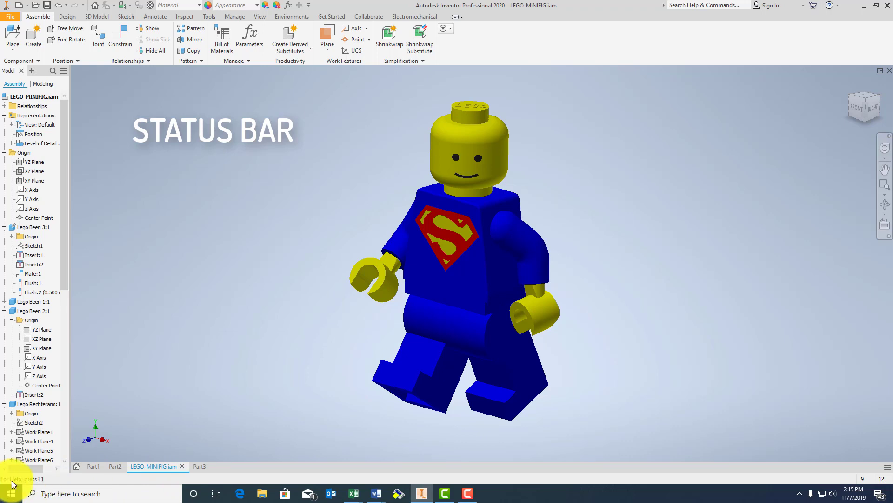
In Part1, create a sketch on the cylinder's near end face and start a circle centered on the origin.
left_click(96, 468)
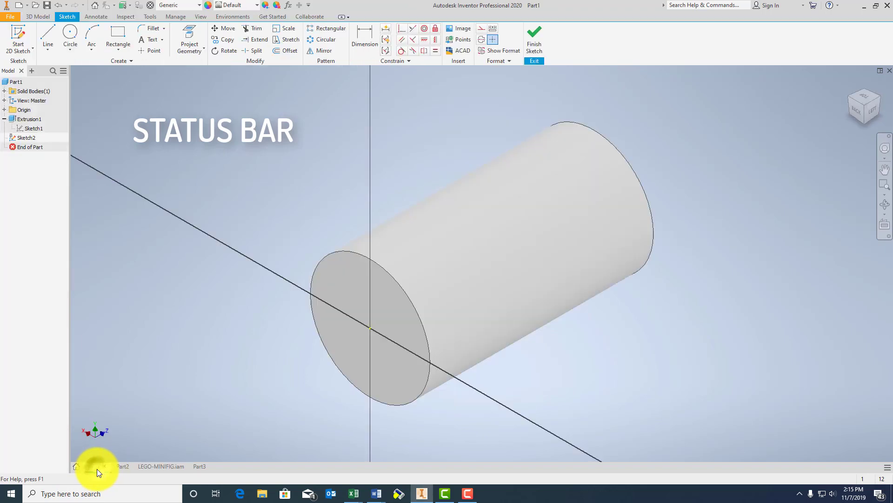
left_click(378, 295)
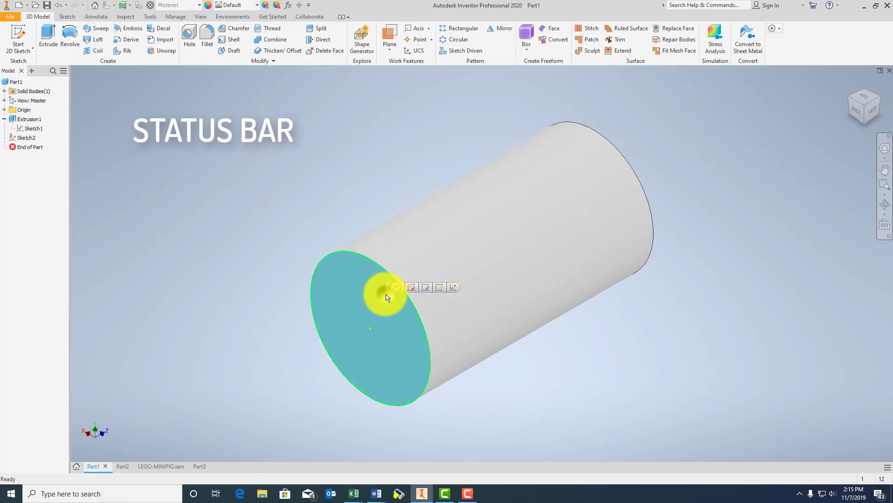
left_click(452, 285)
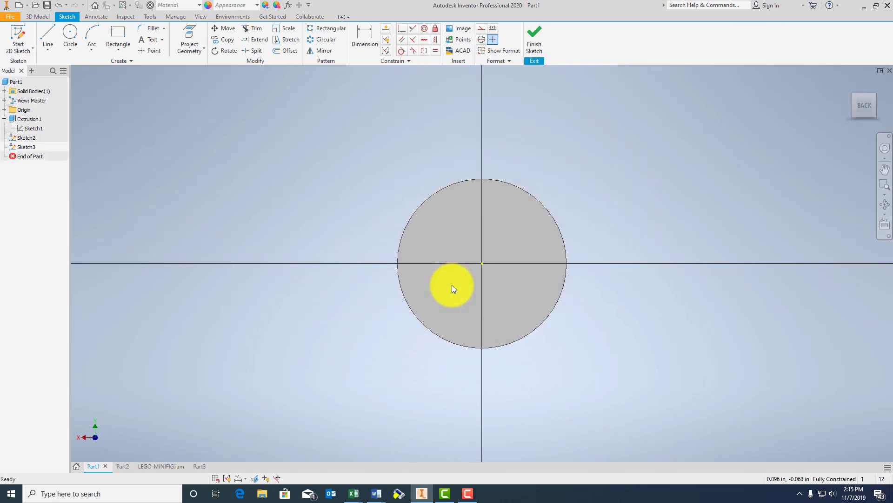
left_click(71, 33)
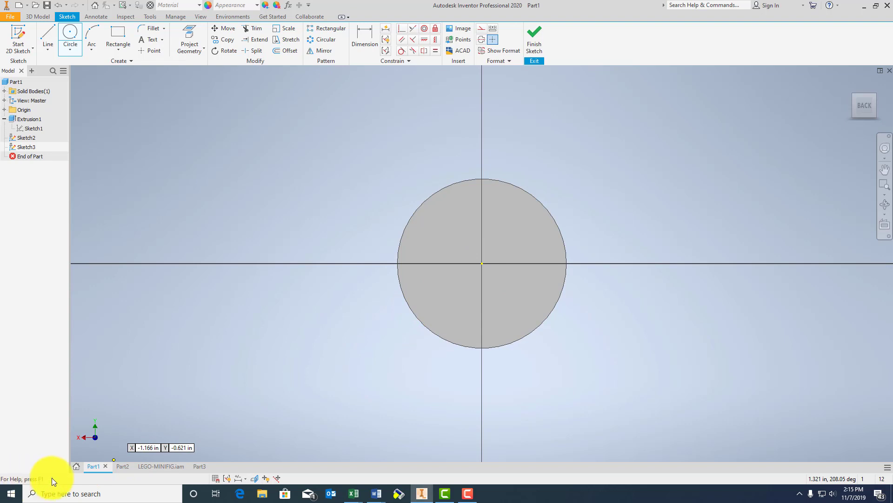
left_click(482, 264)
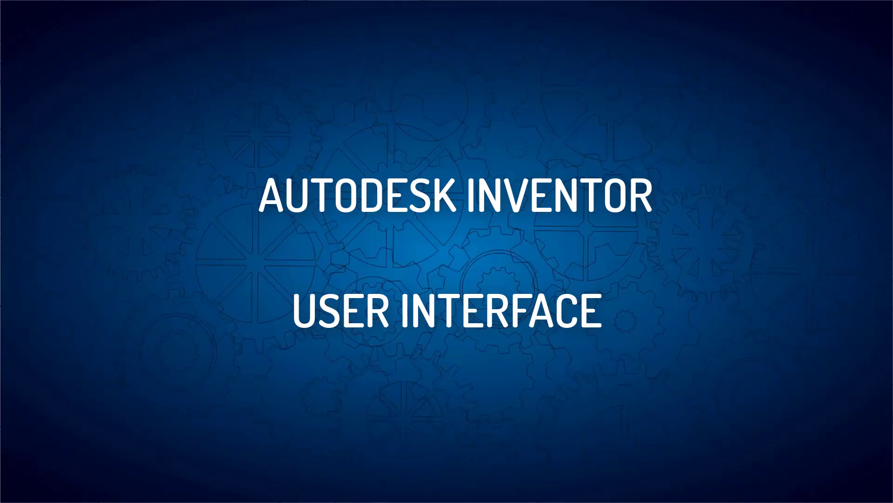